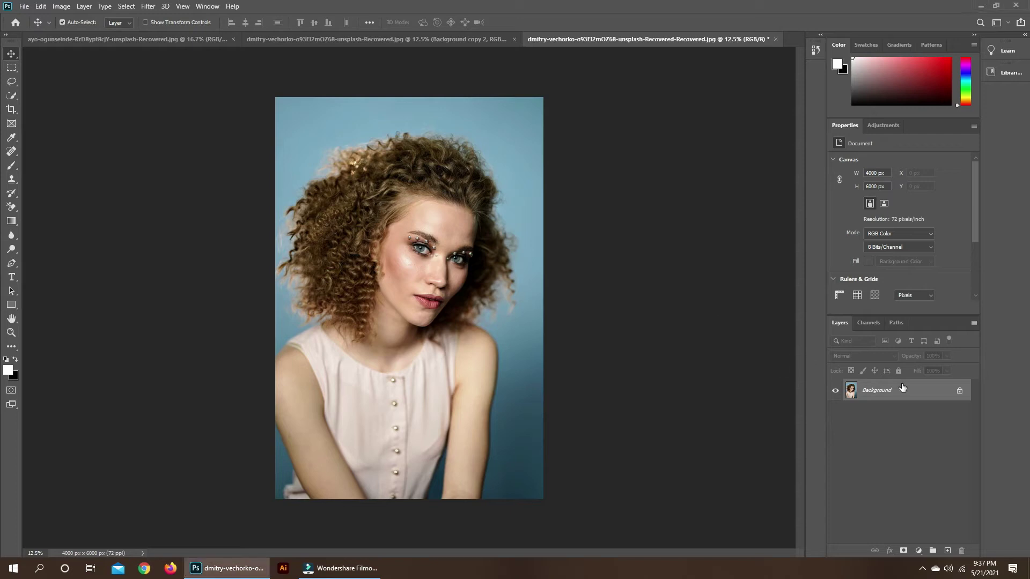
Duplicate the Background layer and add a new Layer 1 beneath Background copy.
left_click_drag(903, 395, 946, 551)
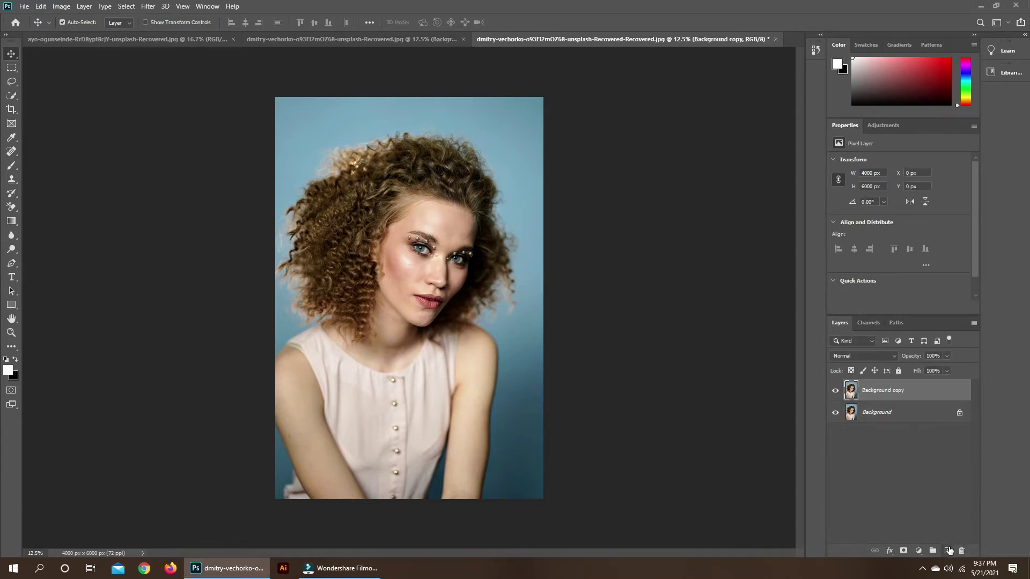
left_click(948, 551)
left_click_drag(892, 399, 893, 424)
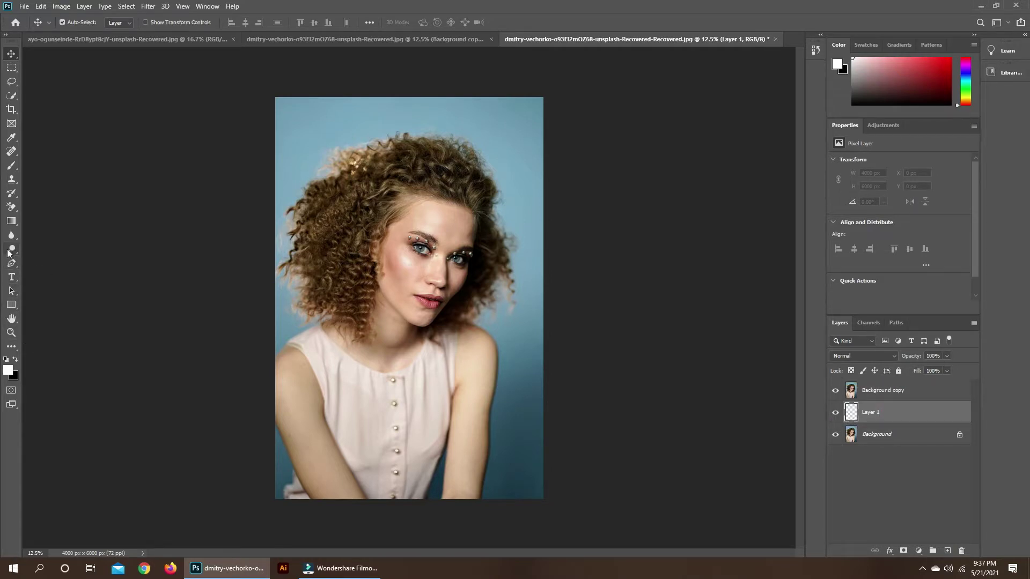
Fill Layer 1 with solid white using the Paint Bucket and make Background copy active.
right_click(11, 221)
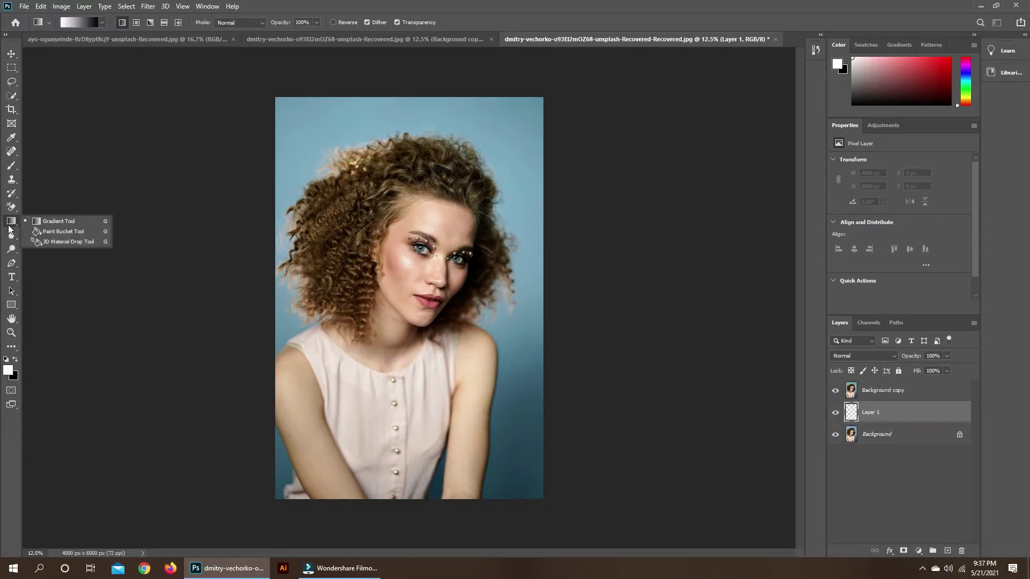
left_click(47, 232)
left_click(312, 201)
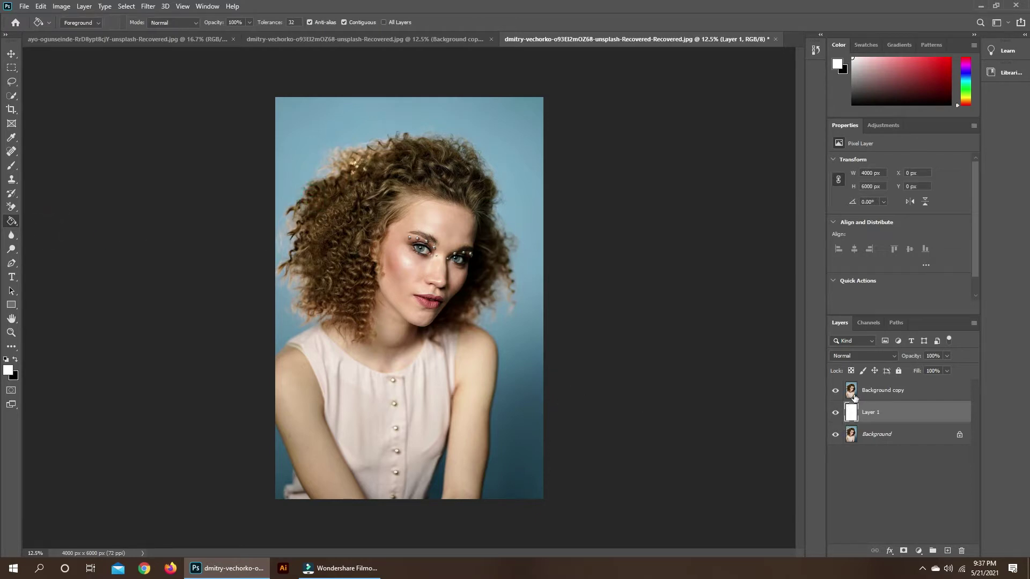
left_click(875, 390)
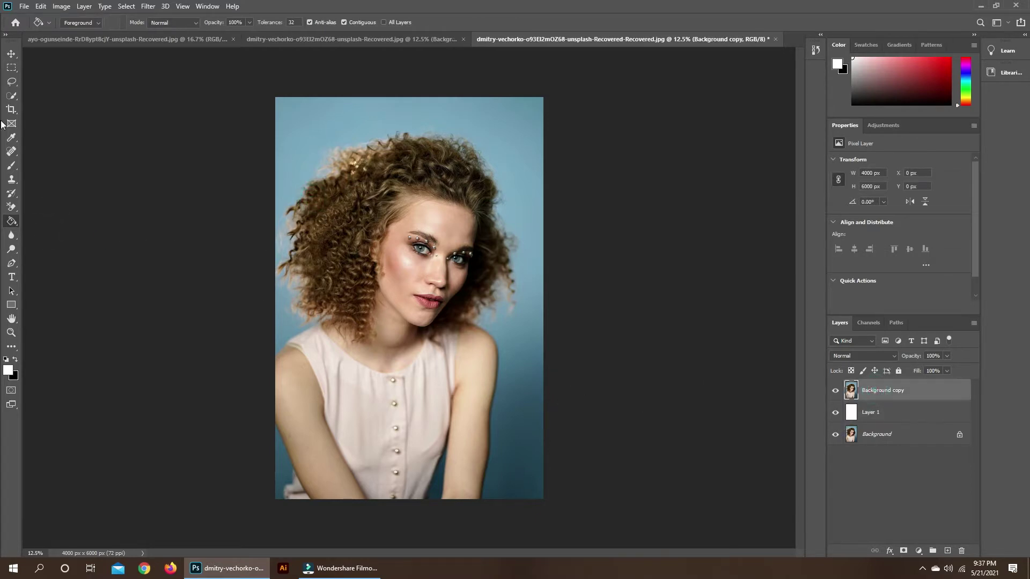
Select the woman's hair, face and body with a smaller Quick Selection brush.
left_click(12, 96)
left_click(14, 82)
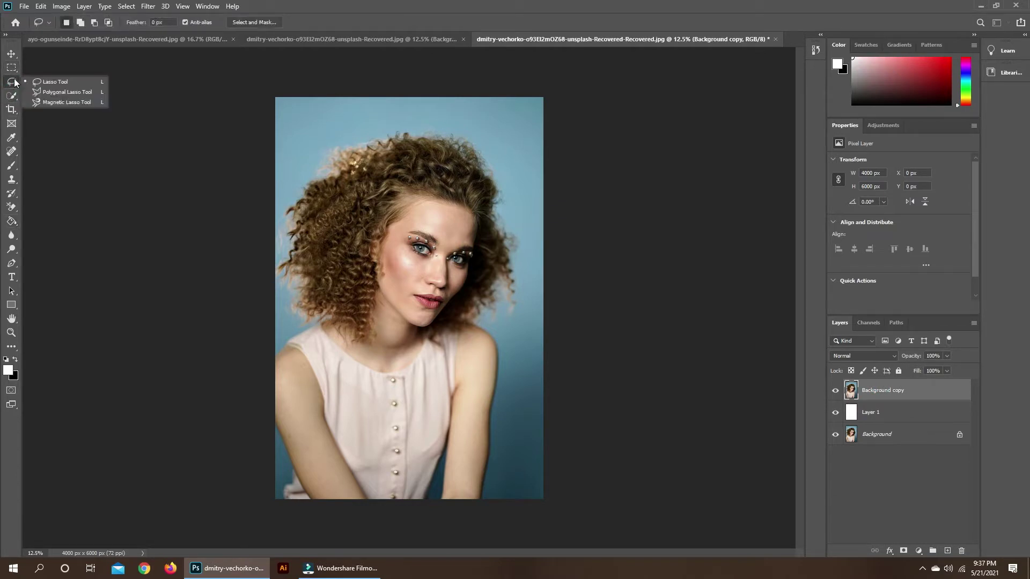
left_click(14, 98)
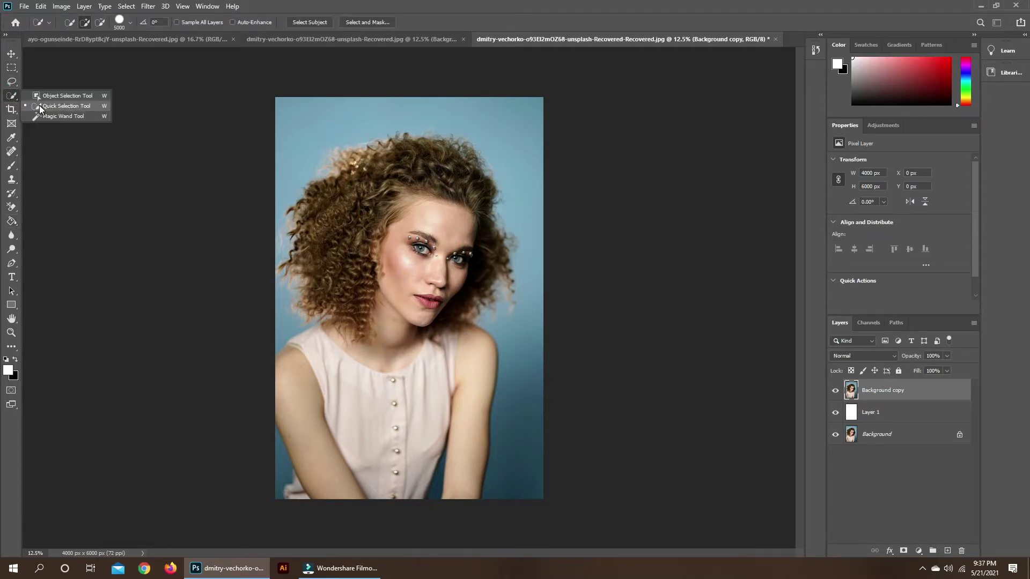
left_click(39, 107)
key("bracketleft")
key("bracketleft")
key("bracketleft")
key("bracketleft")
key("bracketleft")
key("bracketleft")
key("bracketleft")
key("bracketleft")
key("bracketleft")
key("bracketleft")
key("bracketleft")
key("bracketleft")
key("bracketleft")
key("bracketleft")
key("bracketleft")
key("bracketleft")
key("bracketleft")
key("bracketleft")
key("bracketleft")
key("bracketleft")
key("bracketleft")
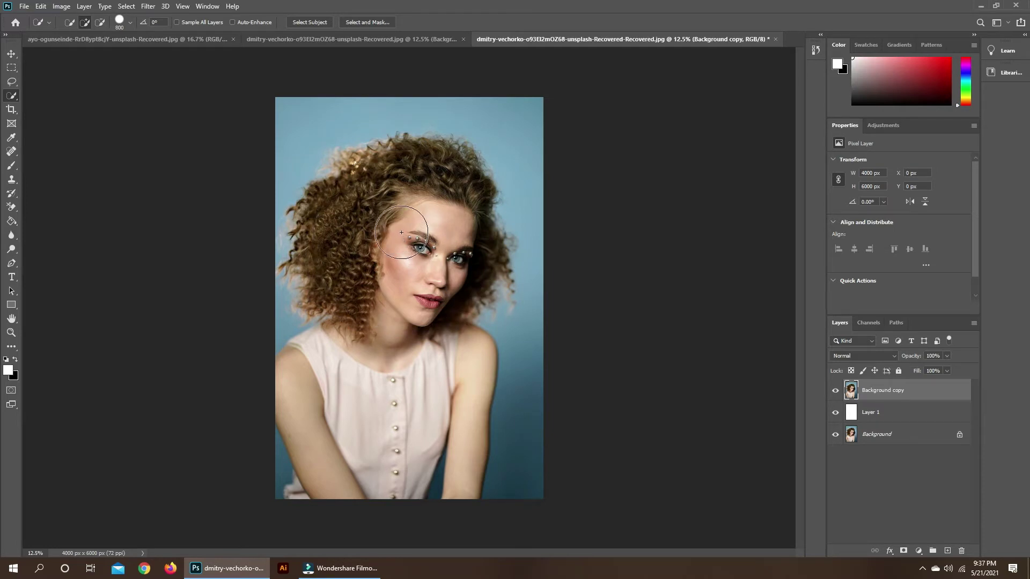
mouse_move(391, 195)
left_mouse_down()
mouse_move(405, 275)
mouse_move(281, 489)
left_mouse_up()
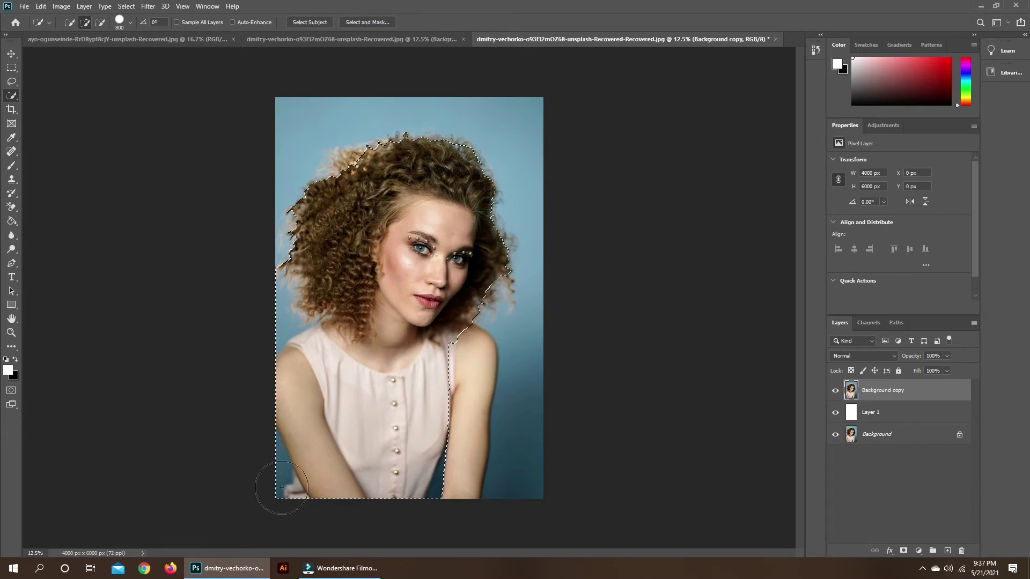
Subtract the blue gap beside the arm from the selection and open Select and Mask.
scroll(322, 493, "up", 2, "alt")
scroll(319, 350, "up", 4, "alt")
left_click_drag(318, 351, 322, 395)
key("bracketleft")
key("bracketleft")
key("bracketleft")
mouse_move(317, 445)
left_mouse_down()
mouse_move(282, 427)
mouse_move(305, 430)
mouse_move(311, 277)
left_mouse_up()
scroll(306, 430, "up", 3, "alt")
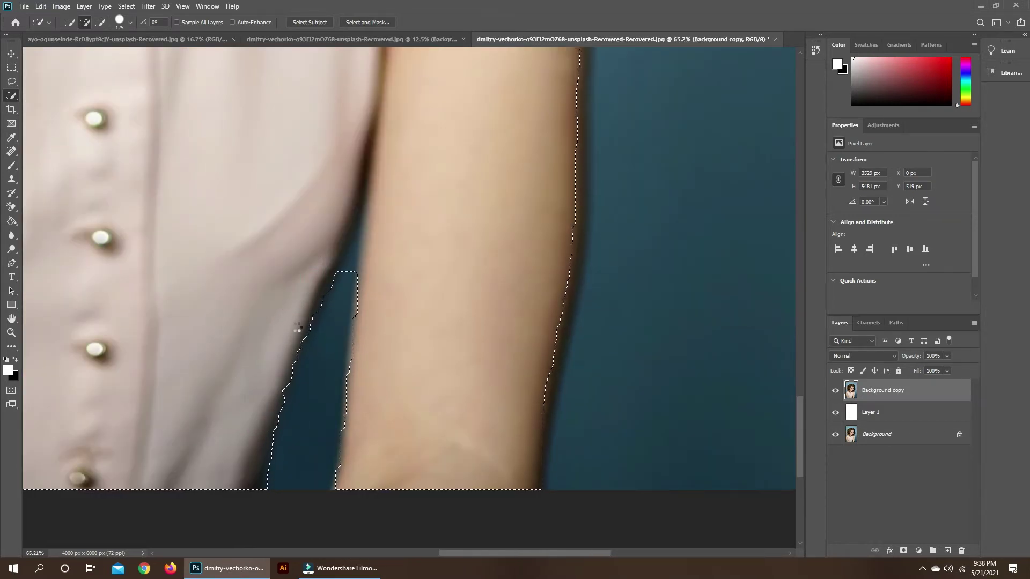
scroll(312, 278, "down", 5, "alt")
scroll(559, 172, "up", 4)
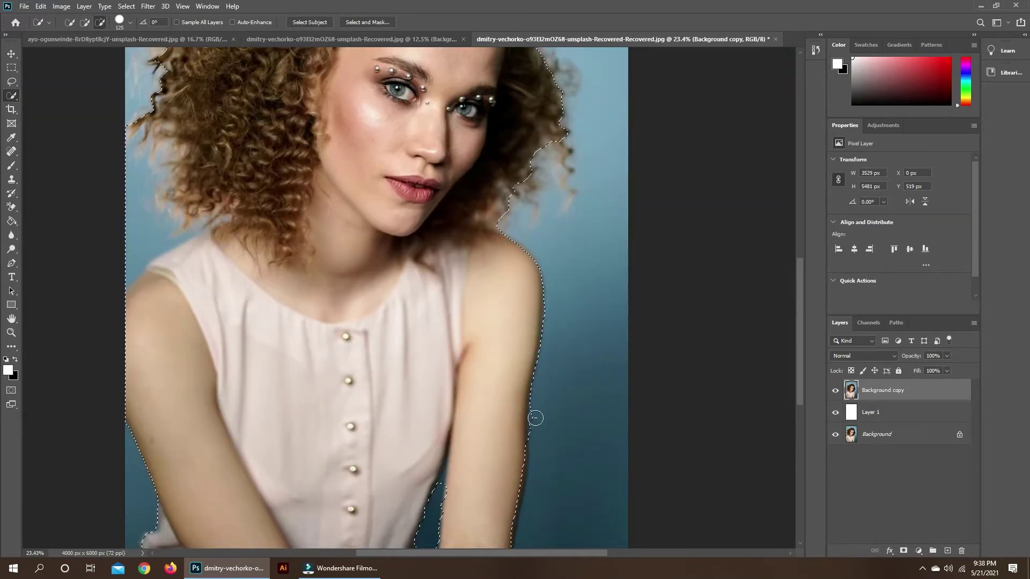
scroll(536, 418, "up", 3, "alt")
scroll(494, 306, "up", 1, "alt")
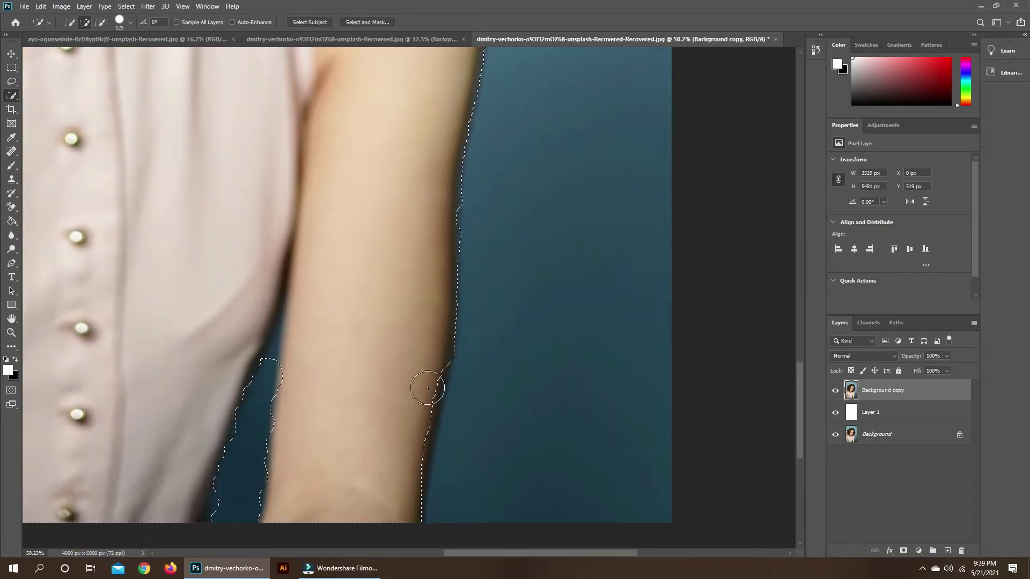
scroll(381, 257, "down", 3, "alt")
scroll(444, 221, "up", 2, "alt")
scroll(444, 221, "down", 4, "alt")
left_click(367, 22)
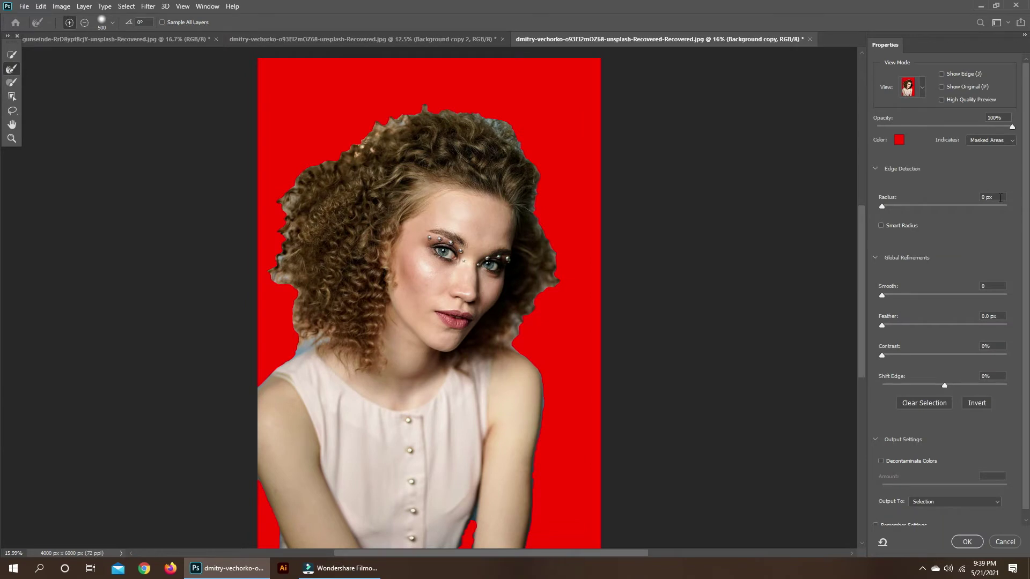
Set Radius 1 px, Smooth 1, Feather 0.5 px and output to New Layer with Layer Mask.
left_click(1000, 198)
type("15")
left_click(996, 316)
type(".5")
left_click(979, 500)
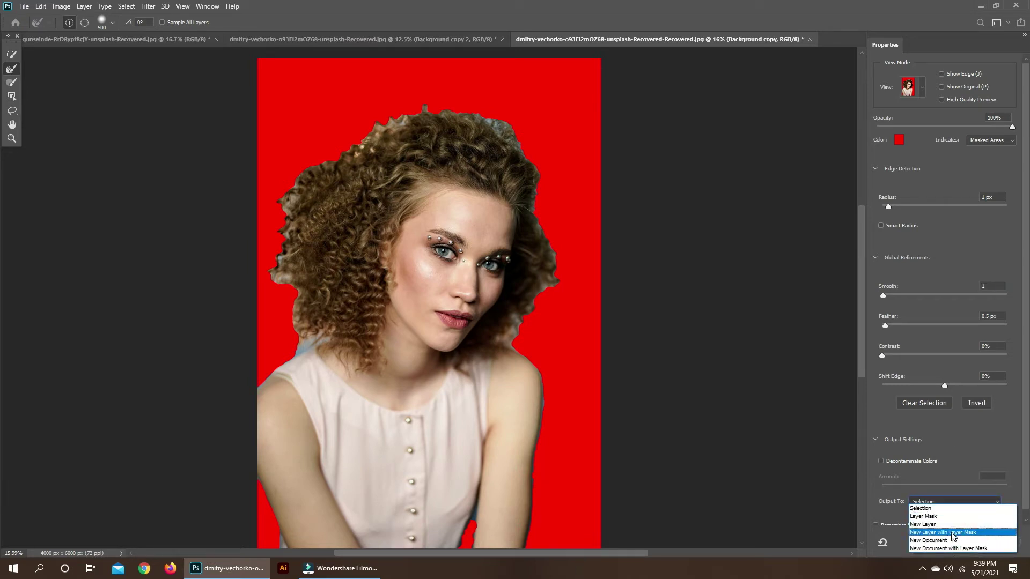
left_click(952, 532)
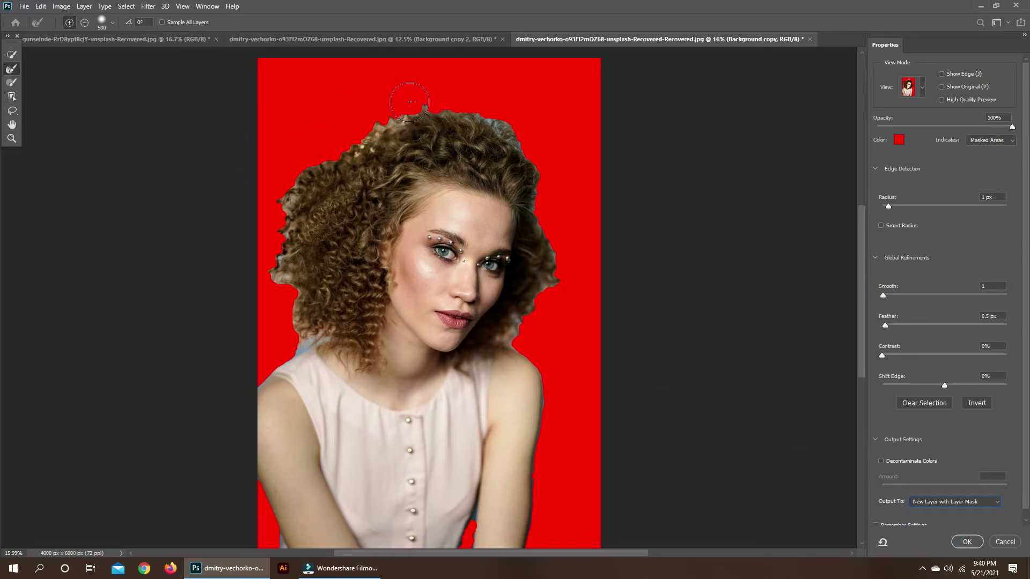
Brush the Refine Edge tool around the left, upper-right and neck hair edges, then apply with OK.
left_click_drag(358, 125, 291, 266)
left_click_drag(291, 306, 298, 288)
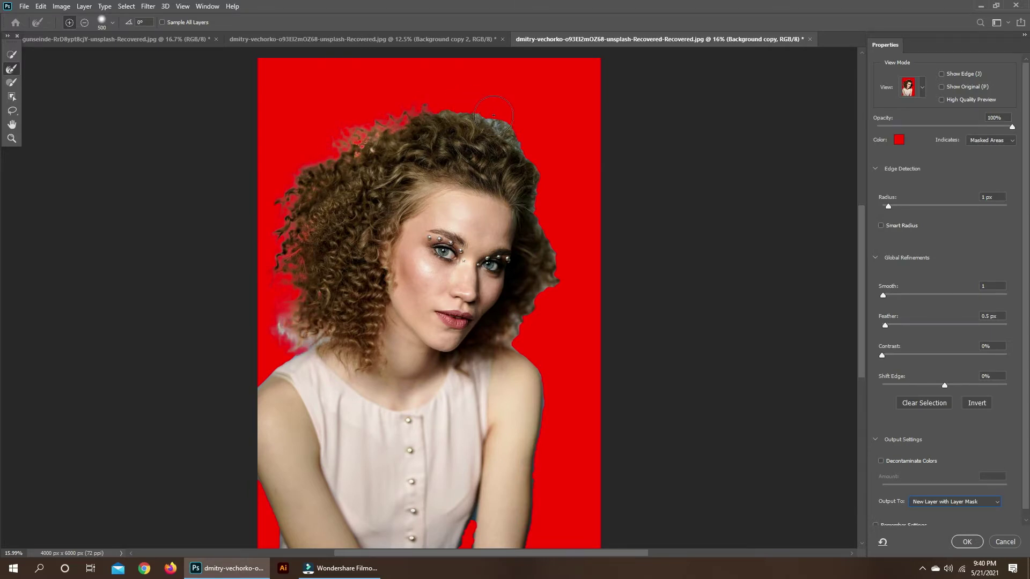
left_click_drag(510, 153, 528, 197)
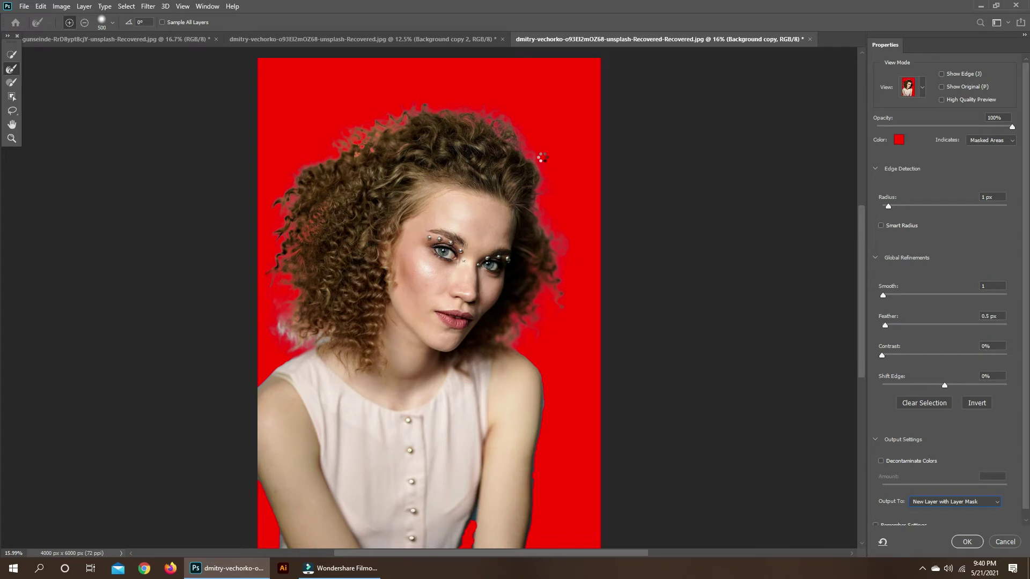
left_click_drag(467, 237, 487, 240)
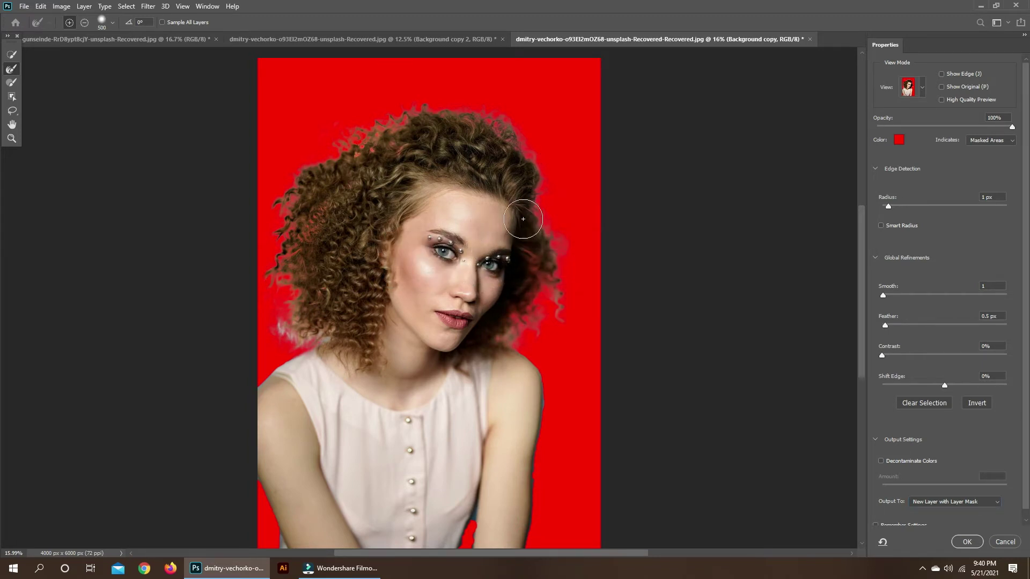
left_click_drag(518, 335, 529, 333)
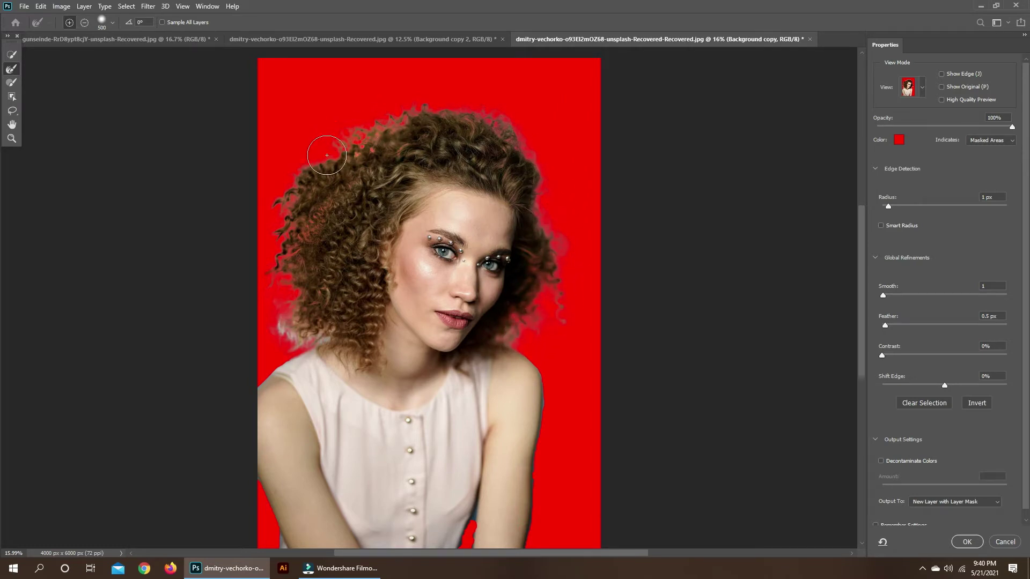
mouse_move(304, 333)
left_mouse_down()
mouse_move(276, 324)
mouse_move(284, 320)
left_mouse_up()
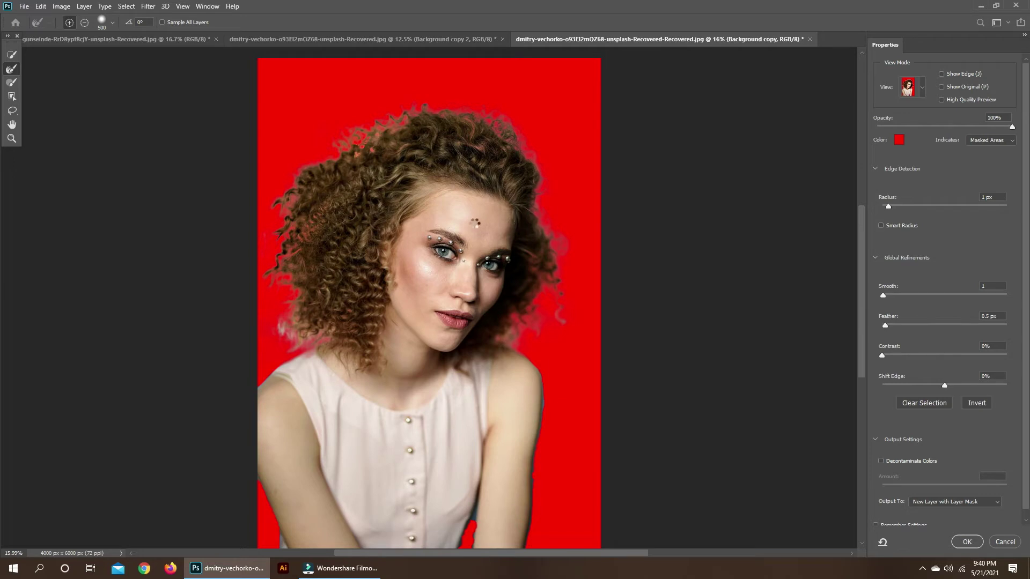
left_click_drag(285, 305, 307, 295)
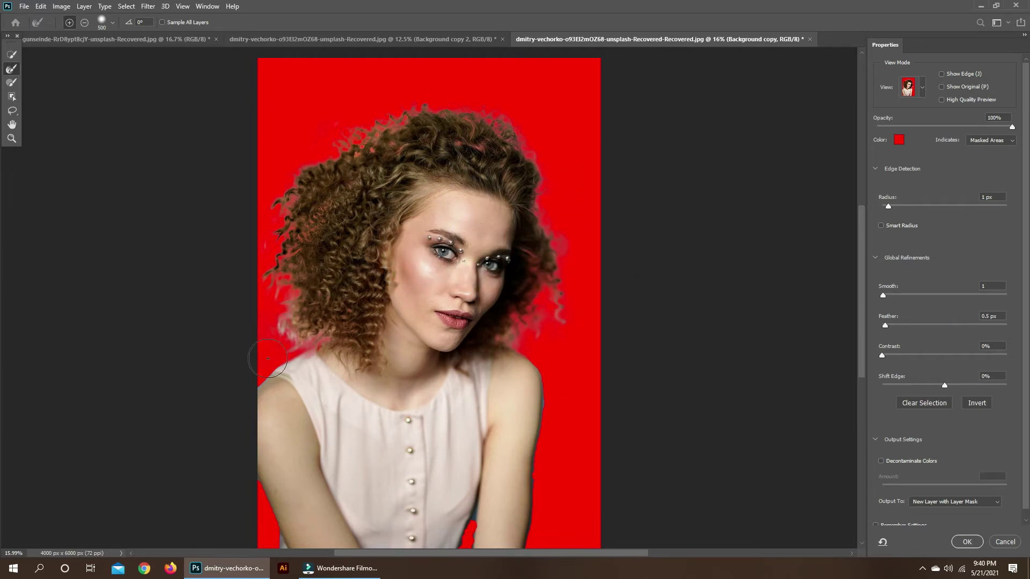
left_click(12, 82)
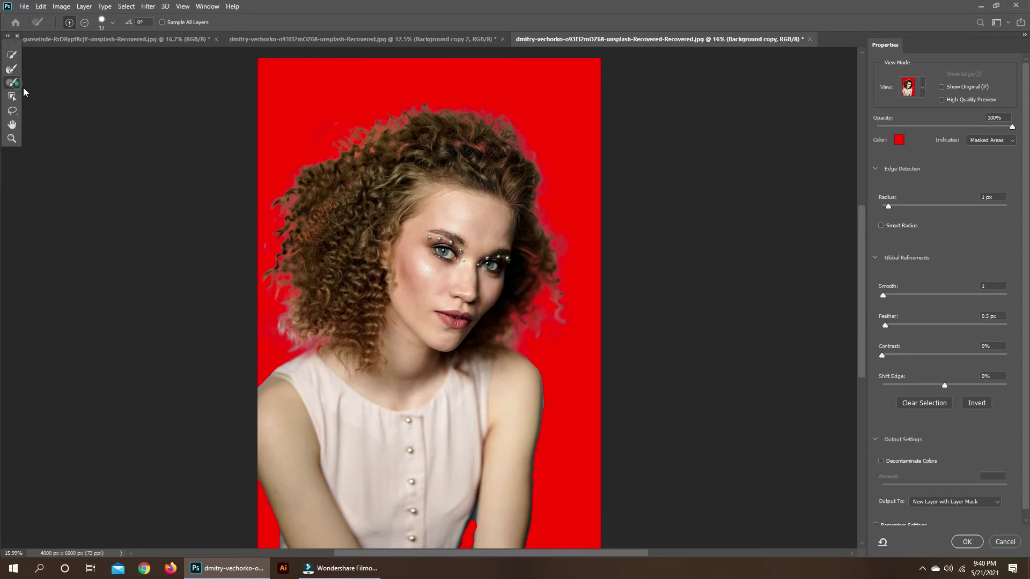
left_click(975, 545)
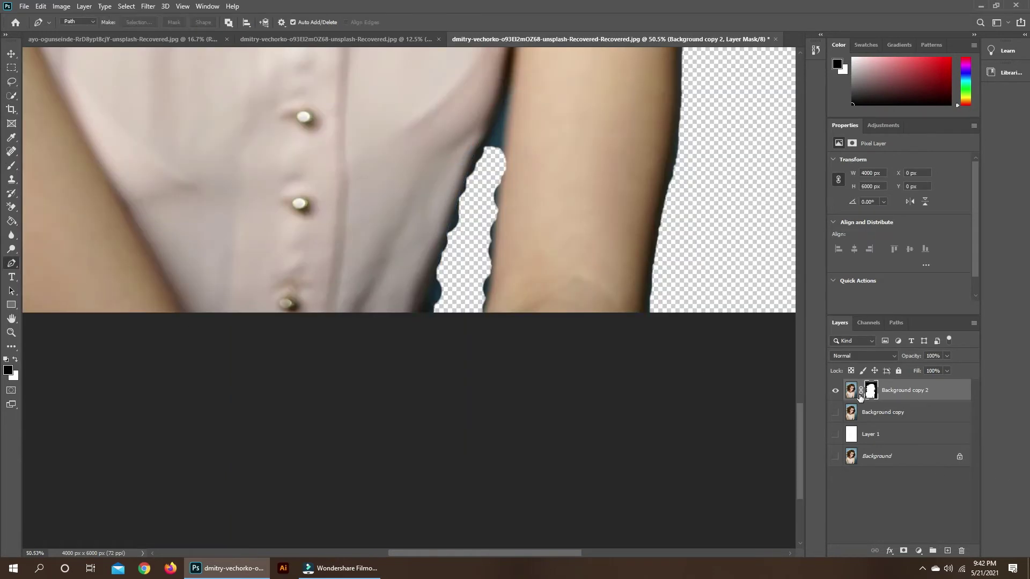
Trace a closed pen path around the blue gap beside the arm and remove it from the cutout.
left_click(423, 320)
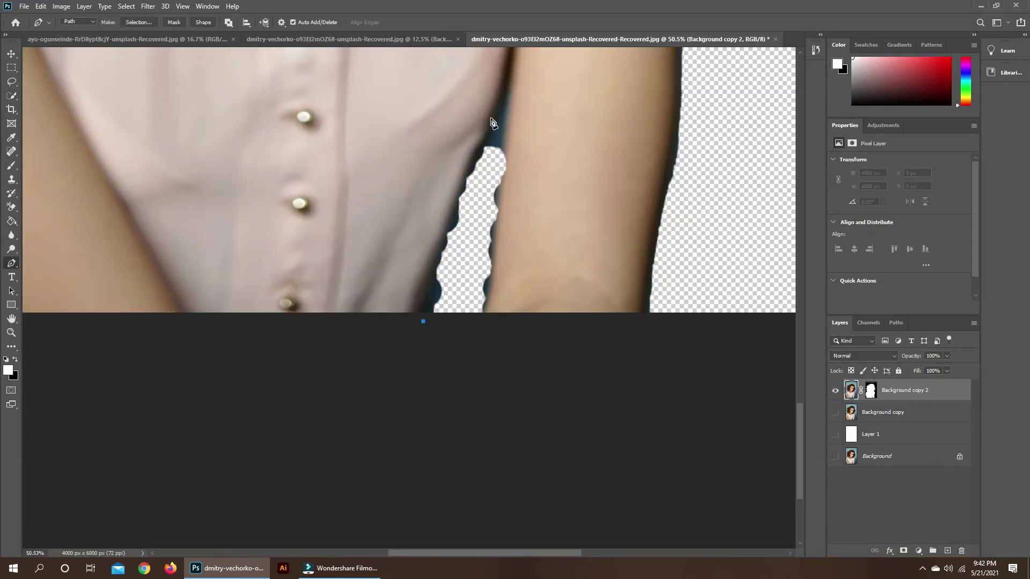
left_click(504, 90)
left_click(495, 114)
left_click_drag(485, 316, 480, 337)
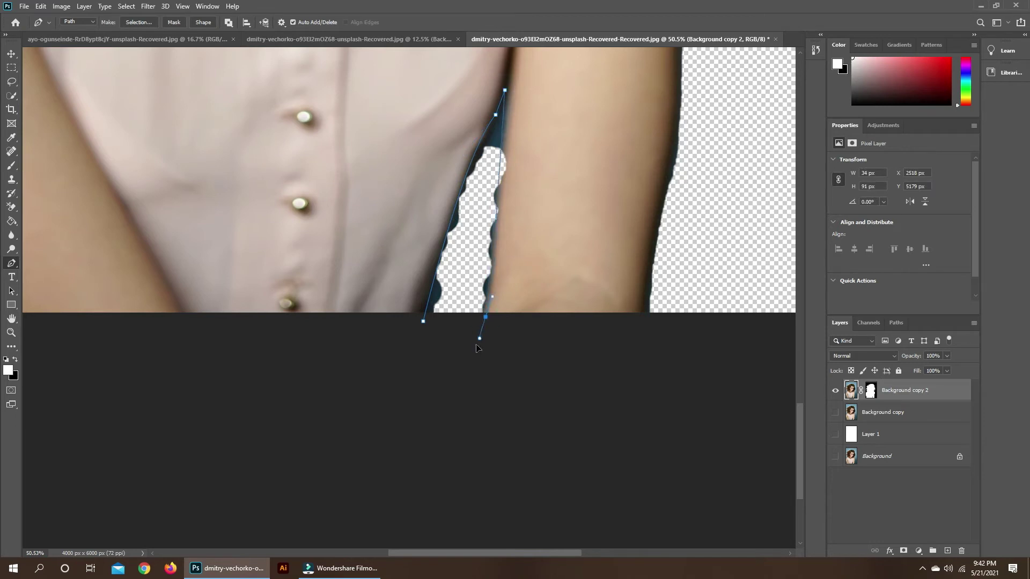
left_click(423, 321)
key("ctrl+Return")
Start a pen path down the outer arm edge and around the shoulder outline.
scroll(555, 356, "down", 5)
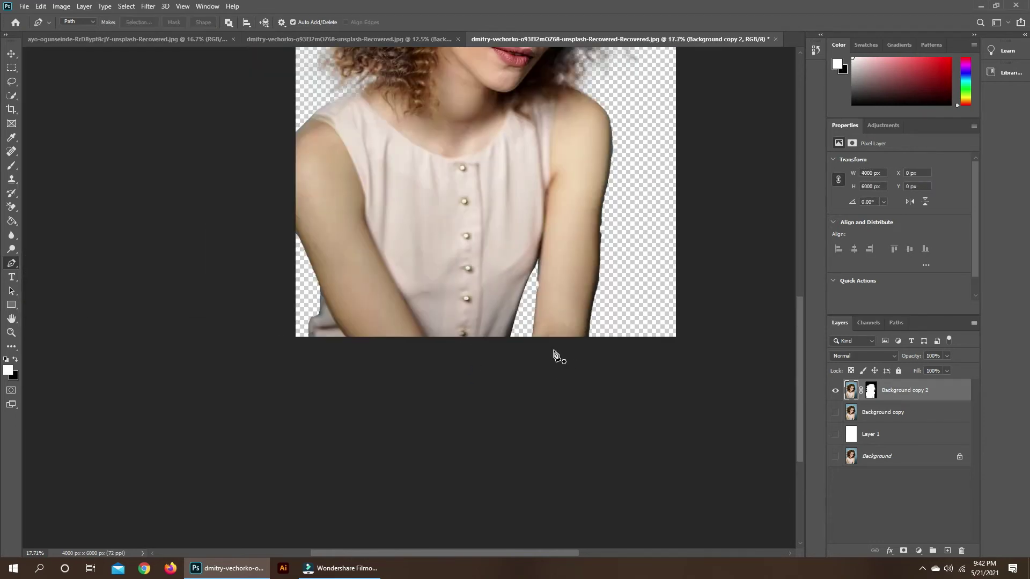
scroll(555, 356, "up", 2)
scroll(617, 295, "up", 3)
left_click(586, 84)
left_click_drag(560, 385, 540, 446)
left_click(543, 465)
scroll(515, 376, "down", 5)
scroll(619, 292, "up", 5)
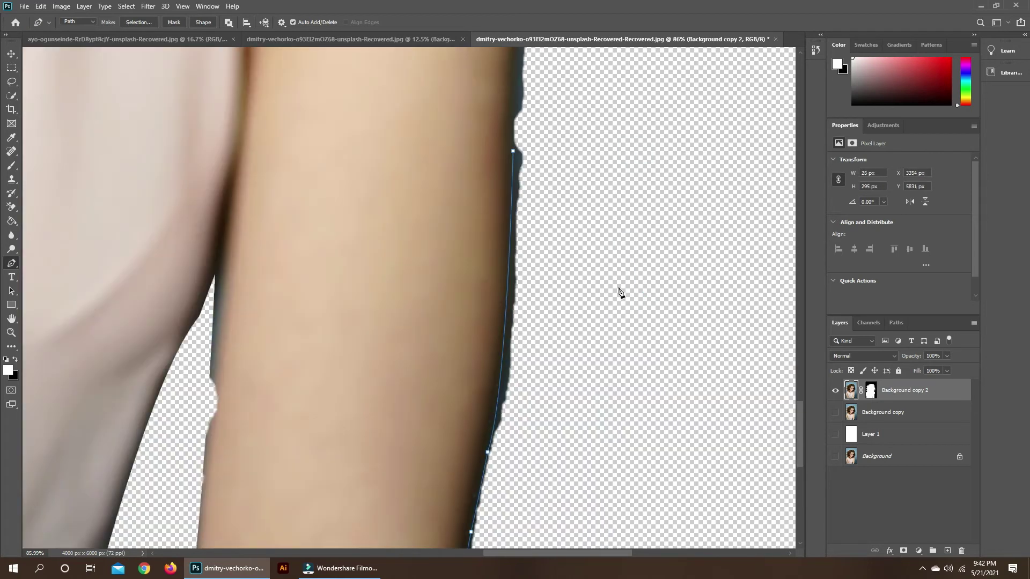
scroll(619, 292, "up", 5)
scroll(660, 214, "up", 2)
left_click(648, 167)
left_click(559, 143)
left_click(480, 135)
left_click(474, 149)
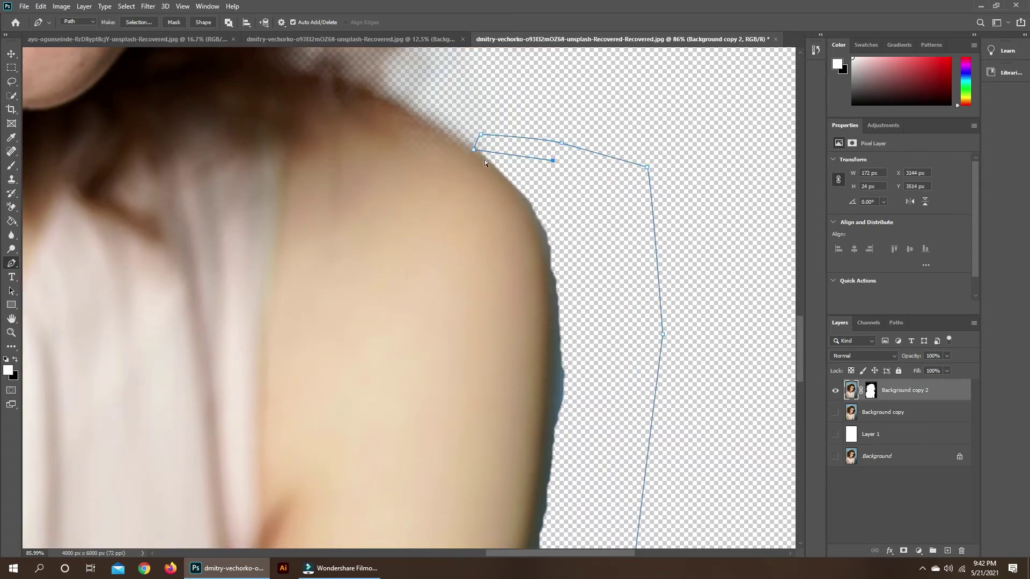
Continue the path down the arm edge and remove the traced strip from the cutout.
scroll(510, 285, "down", 2)
scroll(509, 284, "right", 1)
left_click_drag(497, 411, 496, 429)
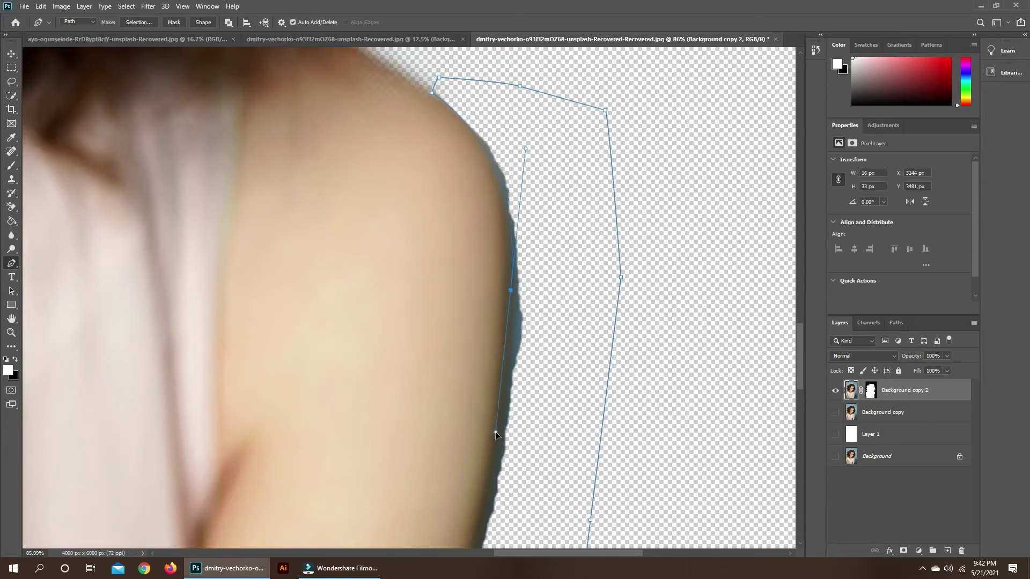
left_click(495, 443)
scroll(503, 453, "down", 5)
left_click(427, 441)
left_click_drag(426, 370, 423, 411)
left_click(425, 430)
key("Escape")
Trace a closed path around the left arm fringe, extending outside the image, and remove it.
left_click_drag(490, 437, 246, 414)
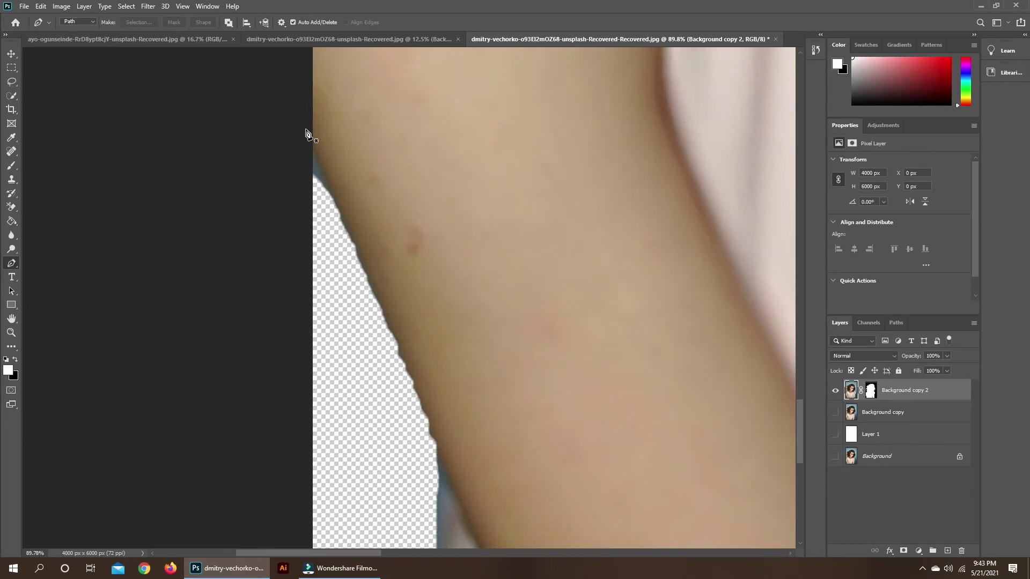
left_click(414, 391)
scroll(413, 391, "down", 2)
left_click(394, 436)
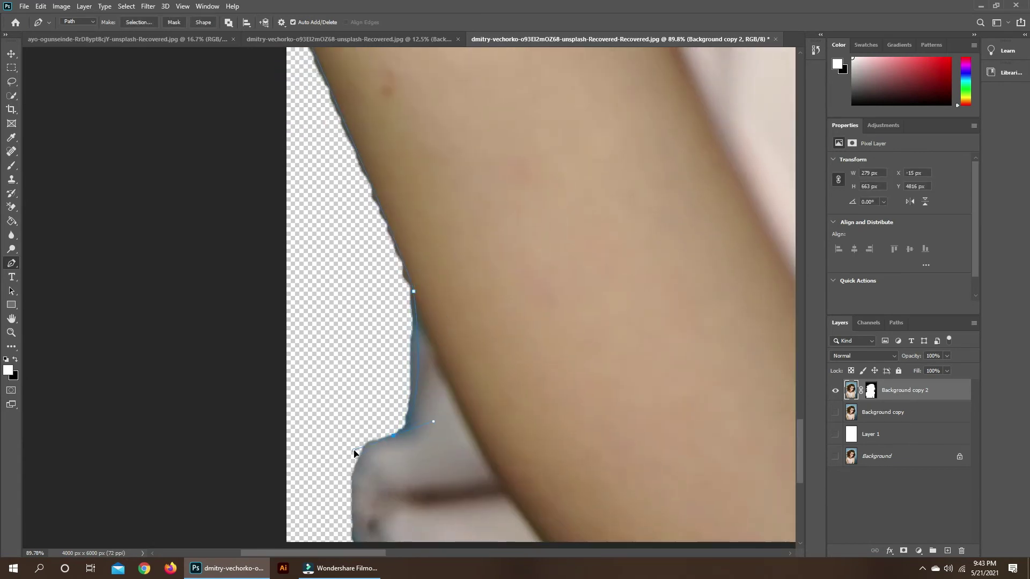
scroll(363, 448, "down", 2)
left_click(216, 349)
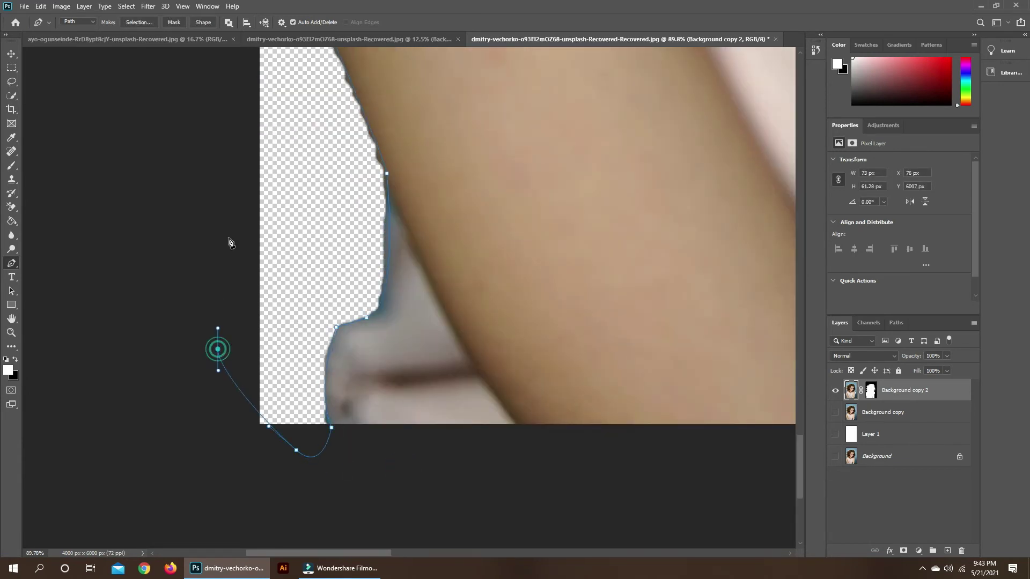
left_click(230, 239)
scroll(230, 239, "up", 4)
left_click(209, 207)
left_click(235, 123)
left_click(247, 100)
key("ctrl+0")
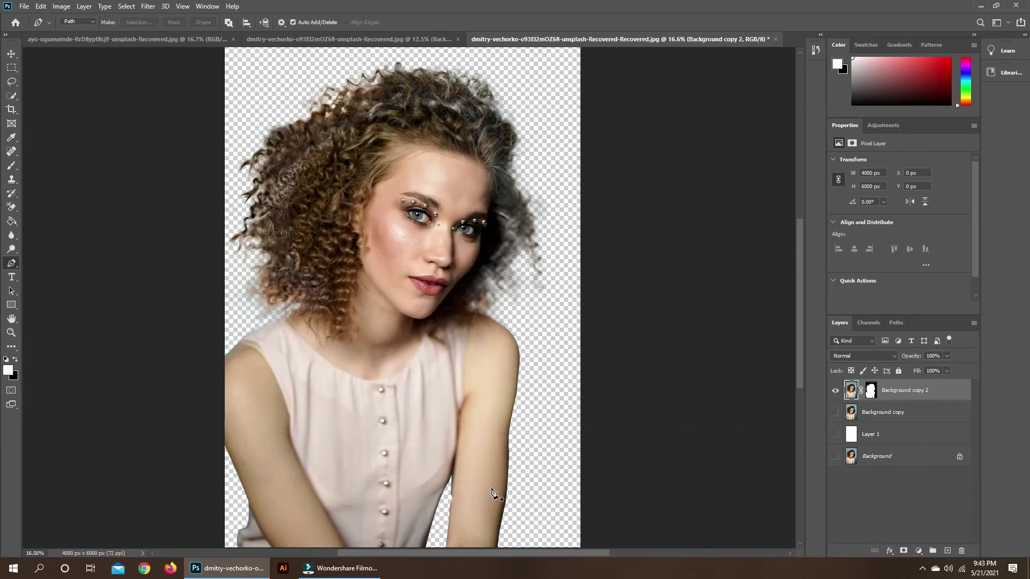
Trace another closed path along the arm edge to trim the remaining fringe.
scroll(421, 268, "up", 3)
left_click_drag(421, 269, 464, 257)
left_click(452, 410)
left_click(460, 246)
scroll(563, 270, "up", 2)
left_click(350, 248)
left_click(343, 362)
left_click(313, 369)
left_click(337, 293)
left_click(351, 249)
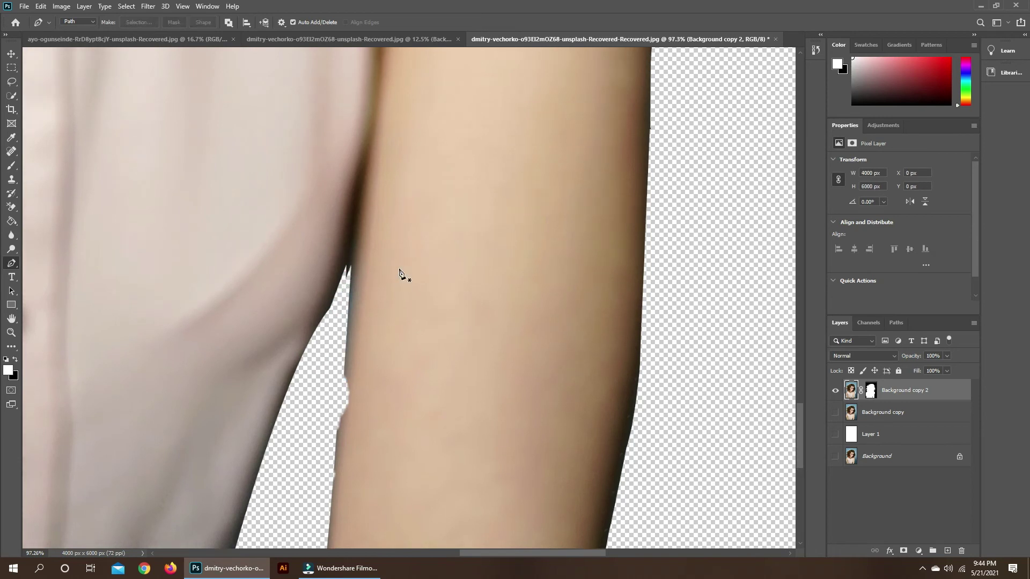
scroll(398, 274, "down", 2)
scroll(394, 370, "down", 3)
scroll(396, 372, "up", 1)
scroll(427, 293, "up", 2)
left_click_drag(427, 294, 346, 15)
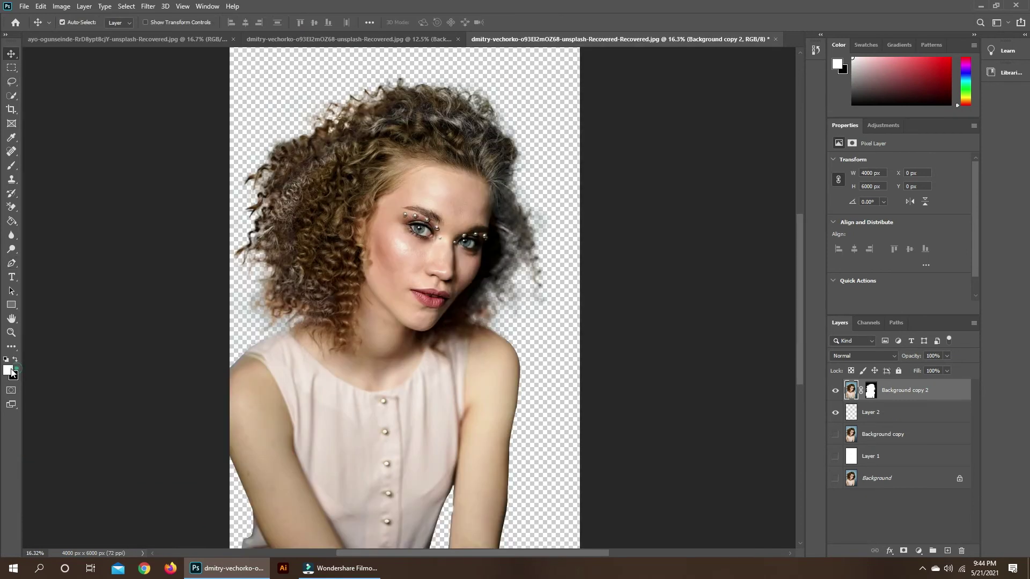
Sample the dark brown hair colour as foreground and select Layer 2.
left_click(12, 374)
left_click_drag(323, 190, 338, 204)
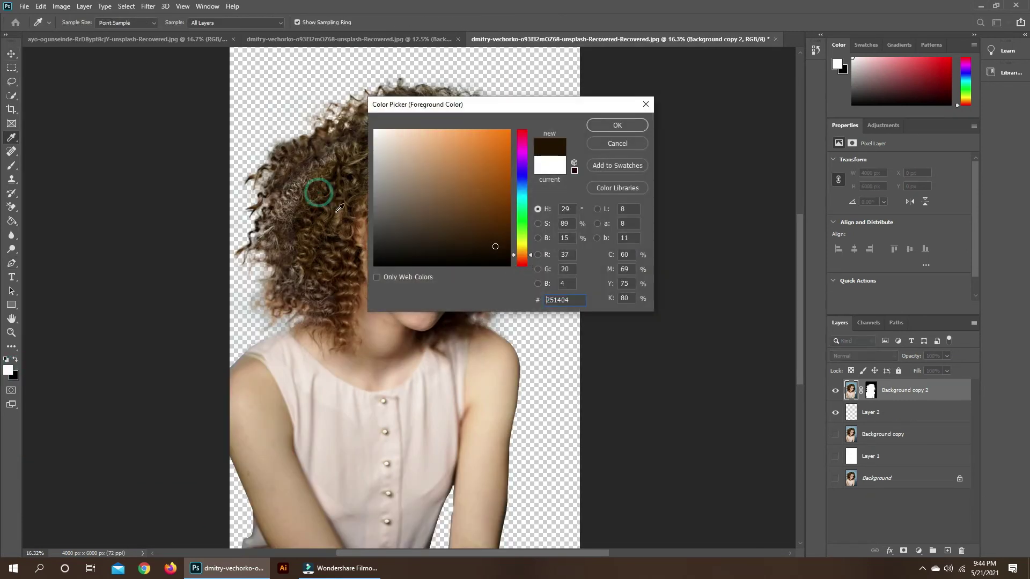
left_click(622, 125)
left_click(884, 417)
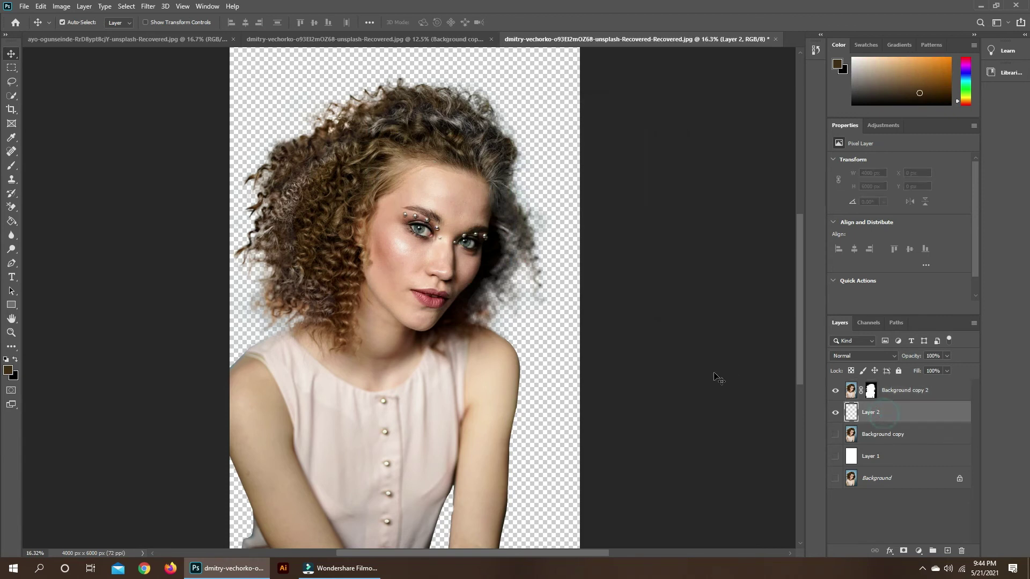
Paint dark brown along the left, top-right and right hair edges with a 500 px brush.
key("b")
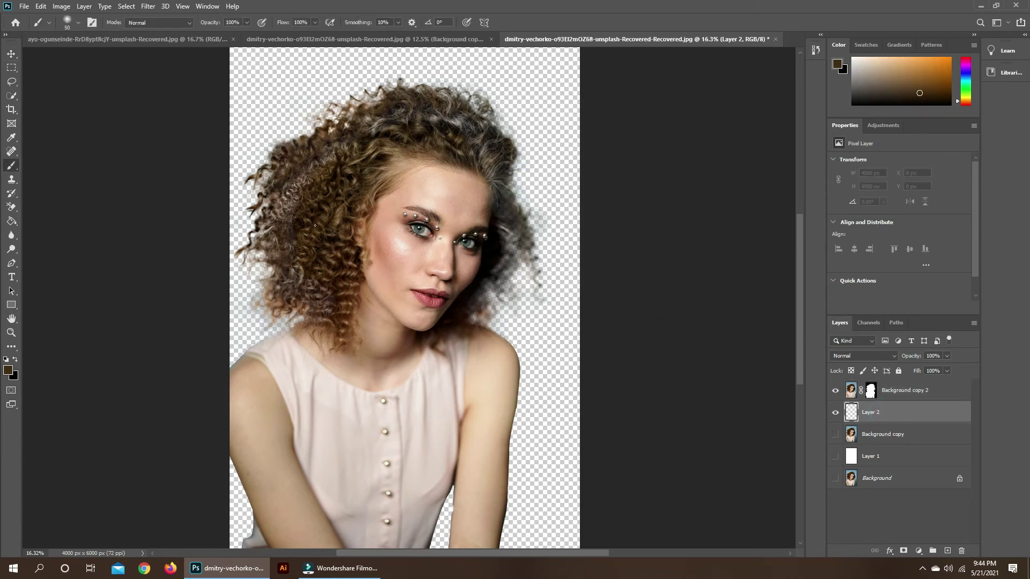
key("bracketright")
key("bracketright")
key("bracketright")
mouse_move(315, 226)
left_mouse_down()
mouse_move(267, 237)
mouse_move(287, 217)
left_mouse_up()
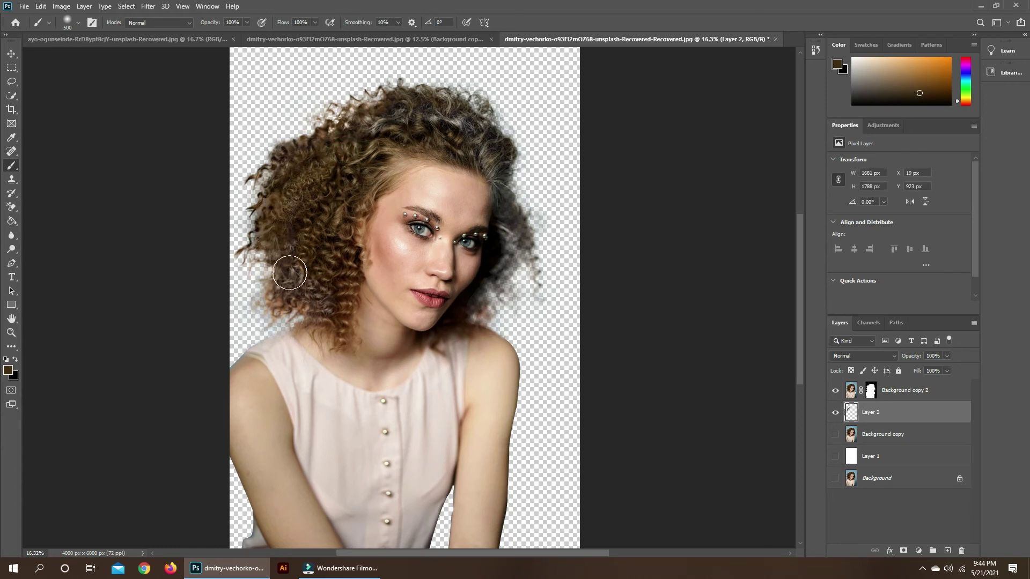
mouse_move(382, 121)
left_mouse_down()
mouse_move(486, 140)
mouse_move(536, 246)
left_mouse_up()
mouse_move(513, 213)
left_mouse_down()
mouse_move(502, 257)
mouse_move(511, 260)
mouse_move(536, 223)
left_mouse_up()
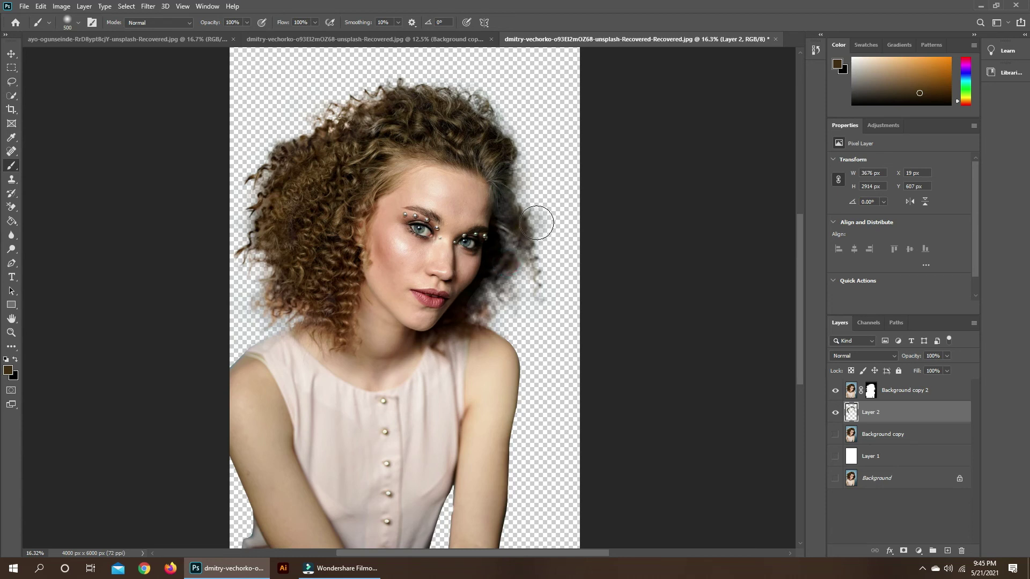
Shrink the brush to 200 and touch up the right hair edge by the eye and temple.
key("bracketleft")
scroll(499, 272, "up", 2)
scroll(499, 272, "up", 2)
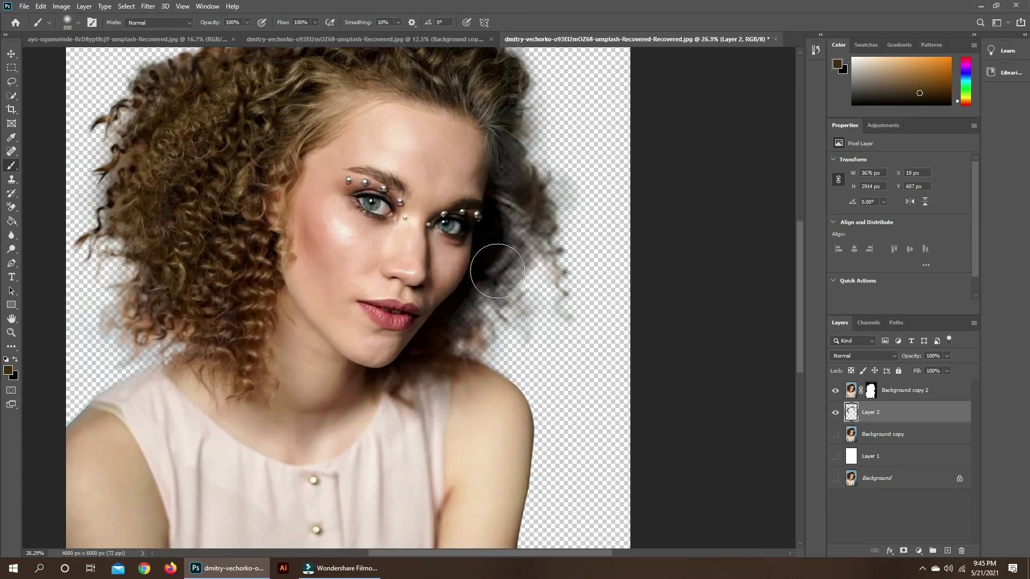
key("bracketleft")
key("bracketleft")
key("bracketleft")
mouse_move(511, 223)
left_mouse_down()
mouse_move(502, 279)
mouse_move(501, 259)
left_mouse_up()
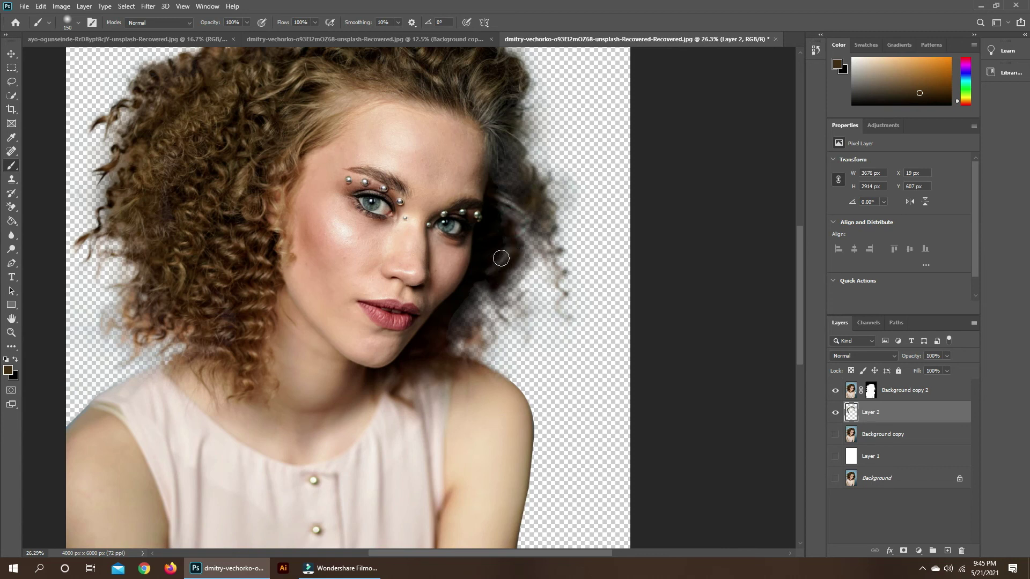
left_click_drag(496, 108, 500, 152)
left_click_drag(481, 105, 522, 184)
left_click_drag(491, 130, 494, 153)
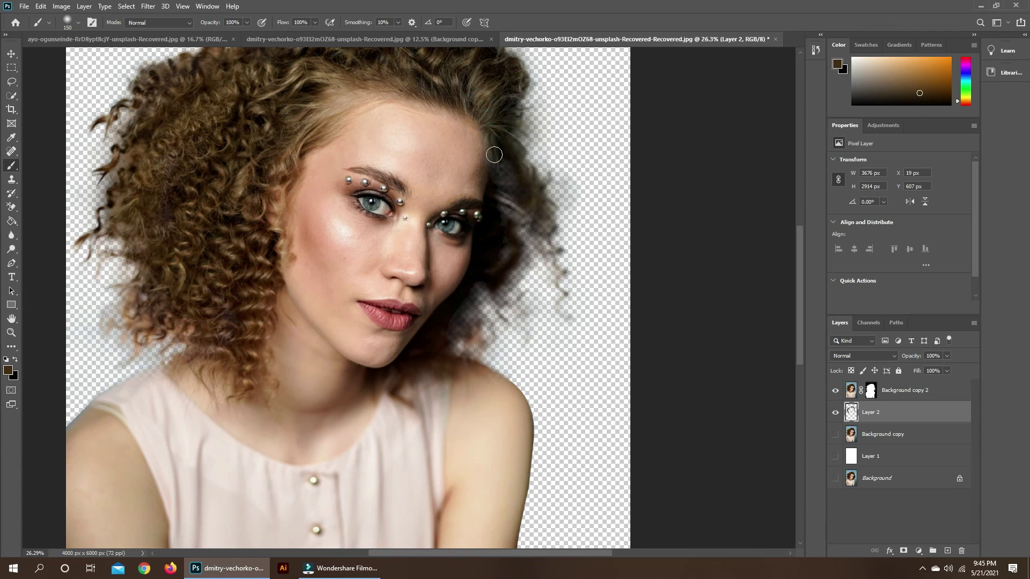
left_click_drag(489, 108, 508, 169)
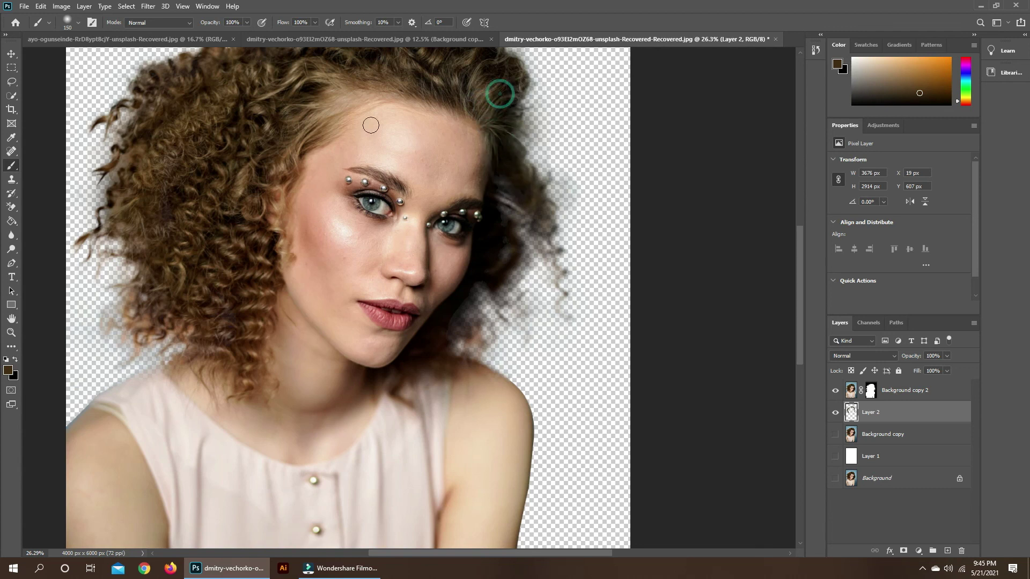
Select Background copy 2 together with Layer 2.
scroll(299, 172, "down", 5)
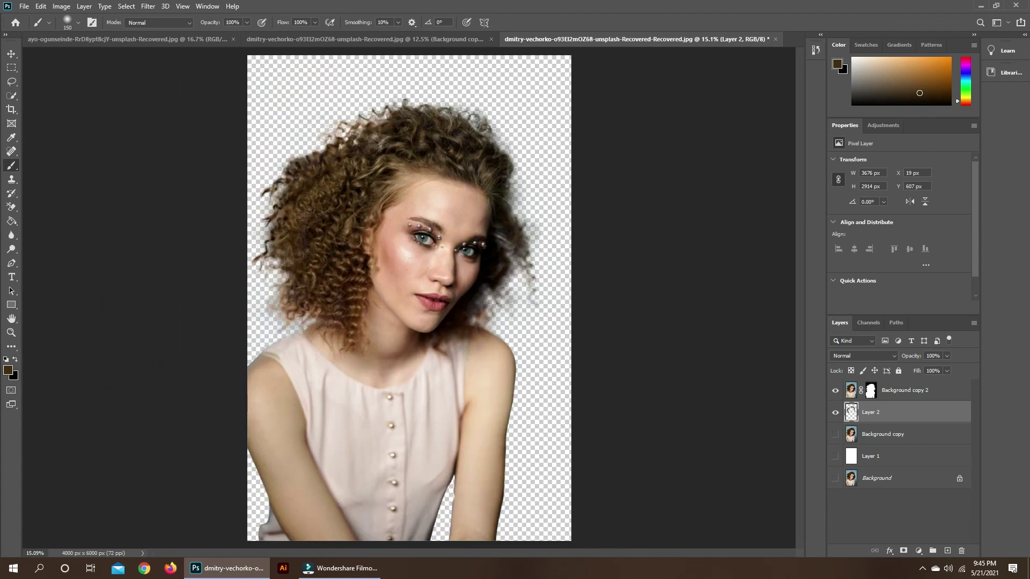
left_click(917, 391)
left_click(905, 412)
left_click(898, 387, "shift")
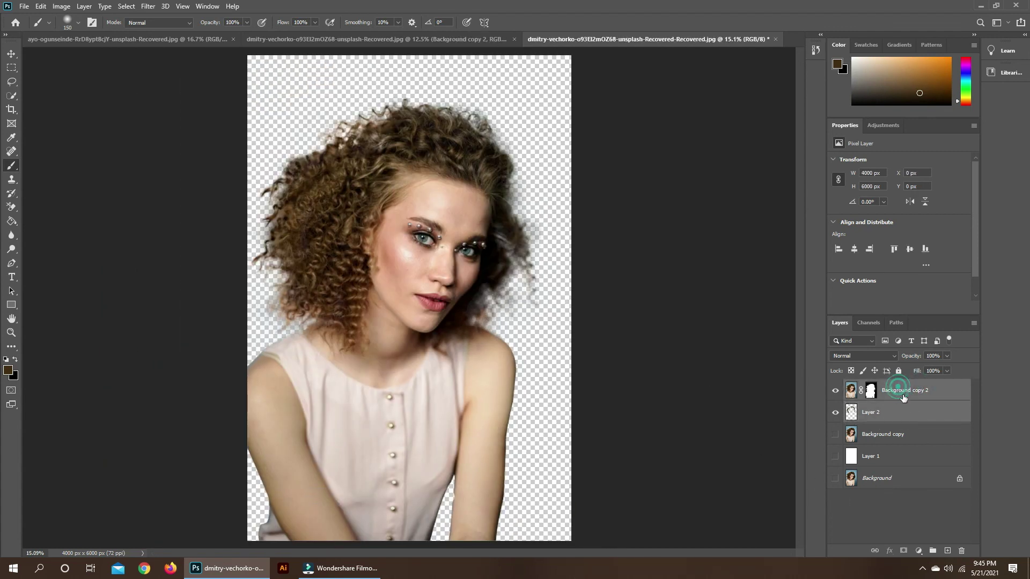